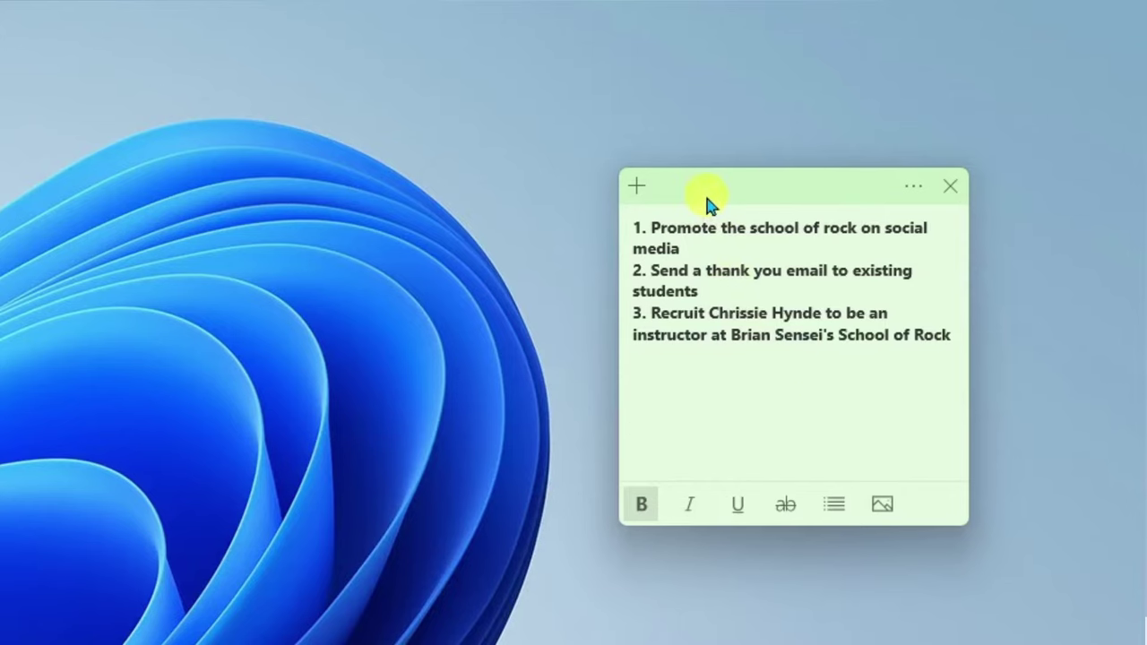
Add a new note below the to-do note, then sign in from Settings to sync notes.
{"action": "left_click", "coordinate": [636, 187]}
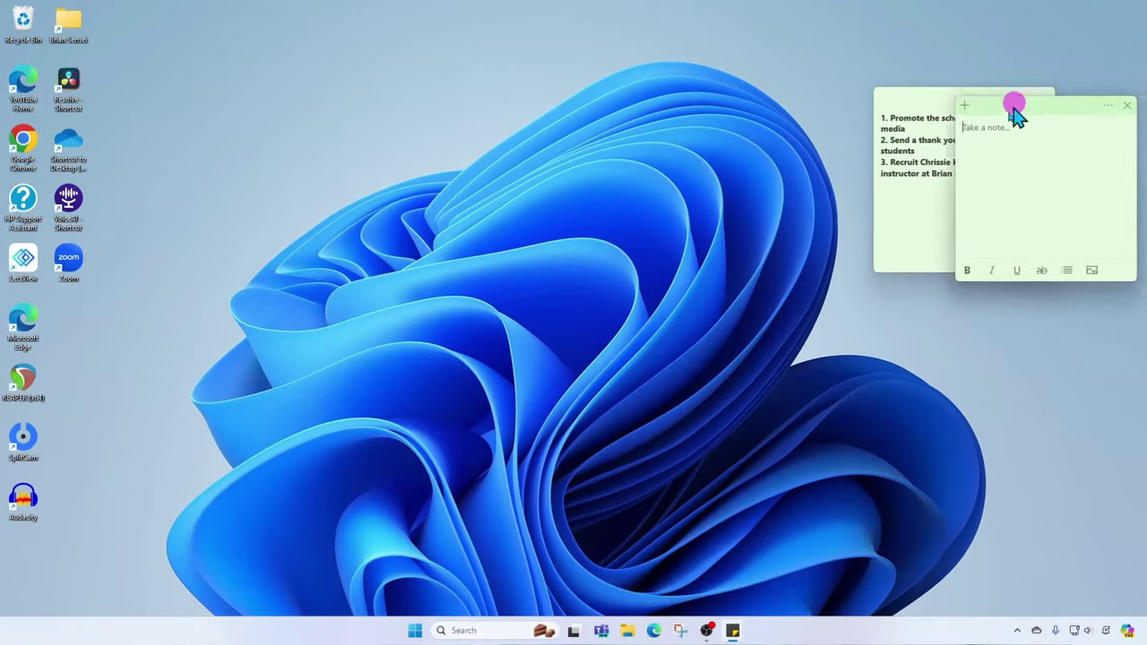
{"action": "left_click_drag", "start_coordinate": [1012, 107], "coordinate": [937, 294]}
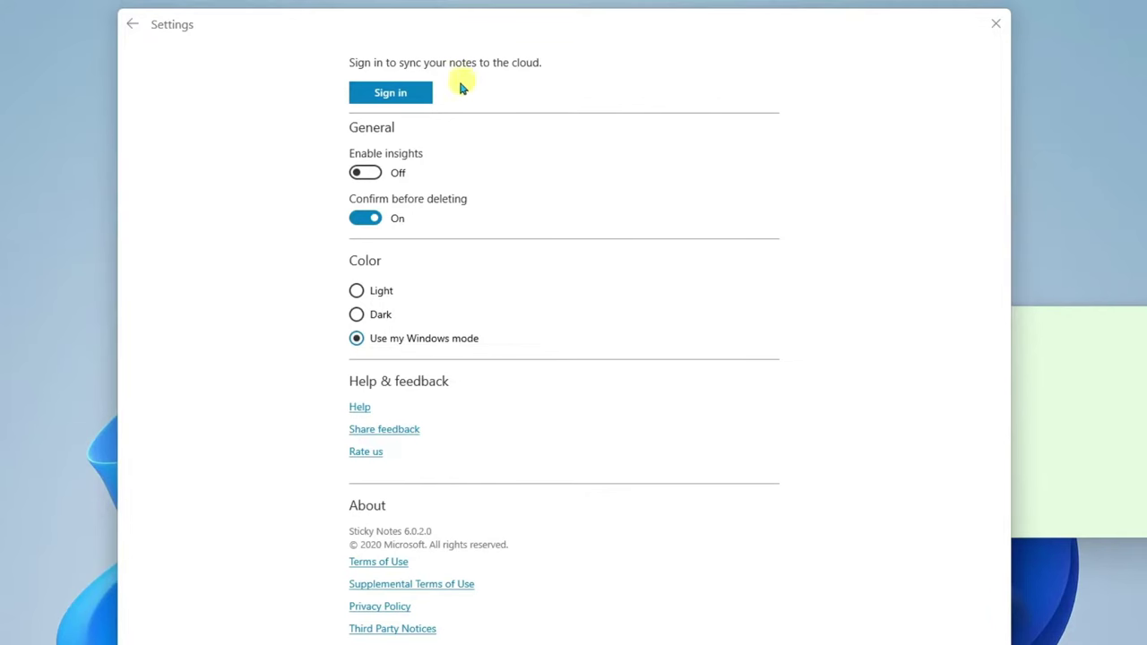
{"action": "left_click", "coordinate": [421, 93]}
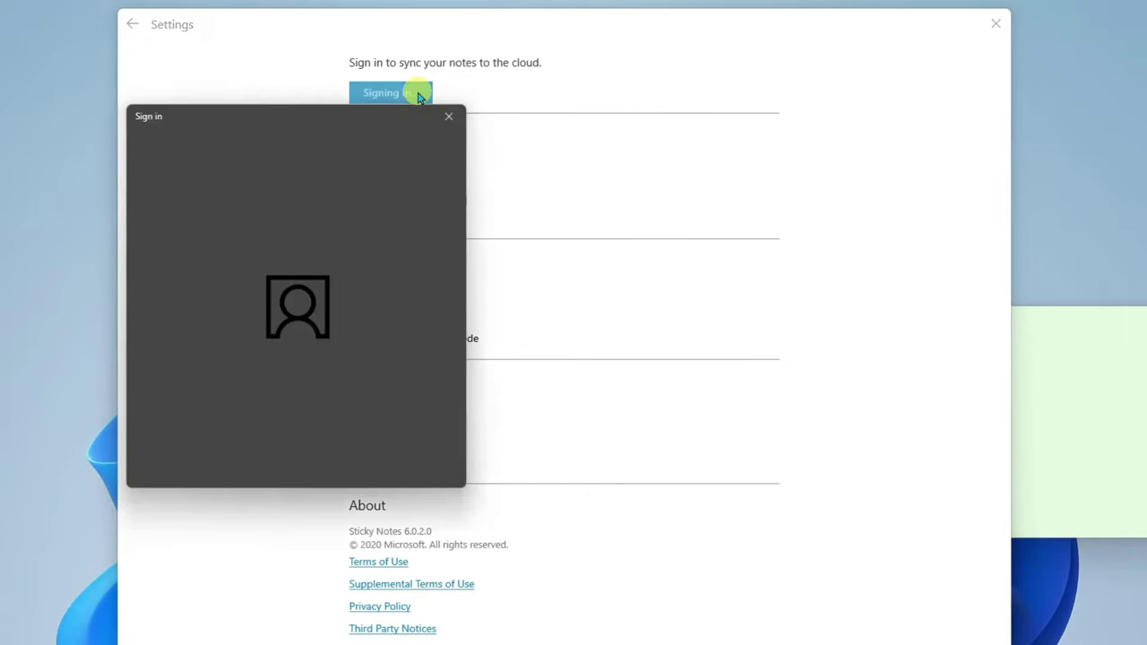
{"action": "left_click", "coordinate": [369, 457]}
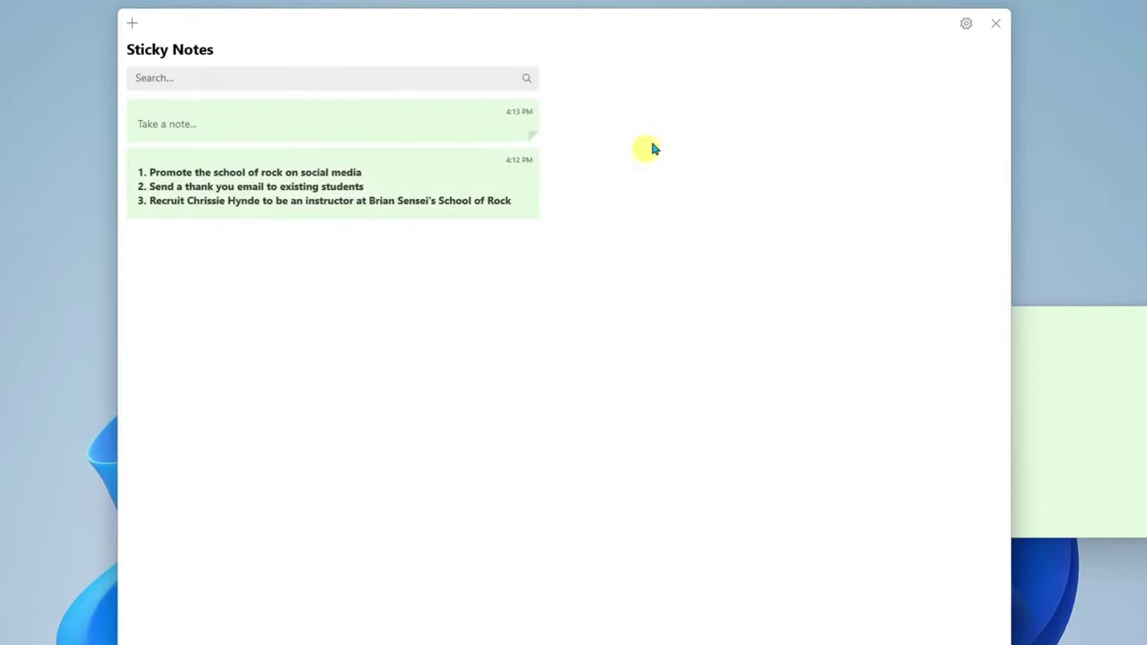
{"action": "left_click", "coordinate": [964, 25]}
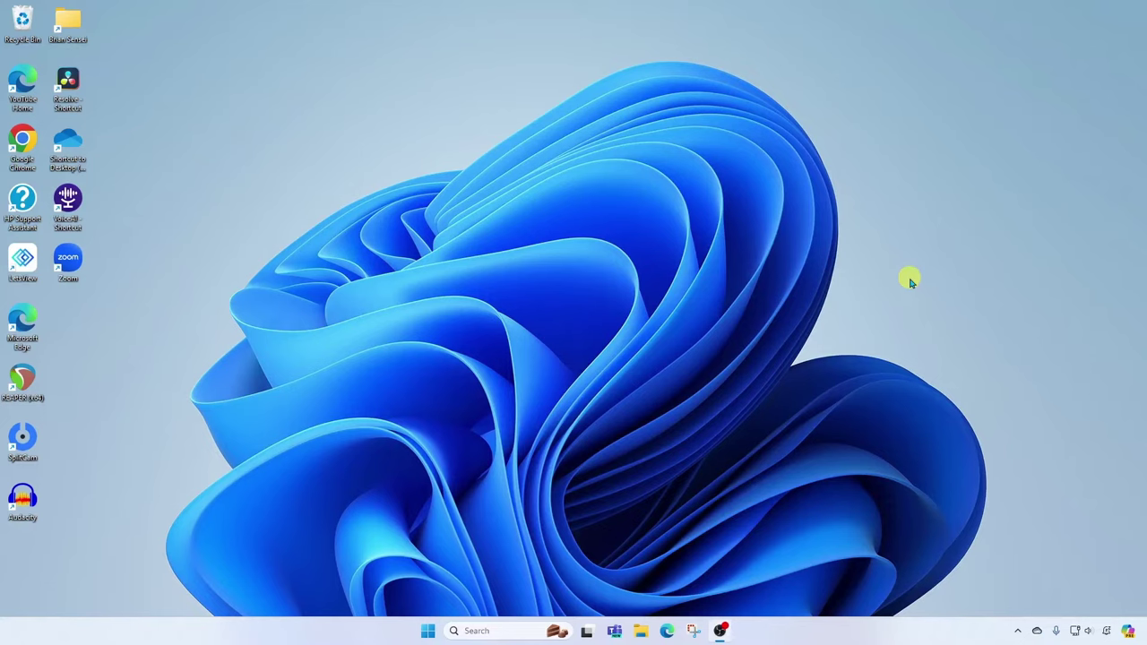
Search Windows for 'sticky' and launch Sticky Notes from the results.
{"action": "left_click", "coordinate": [505, 630]}
{"action": "type", "text": "stic"}
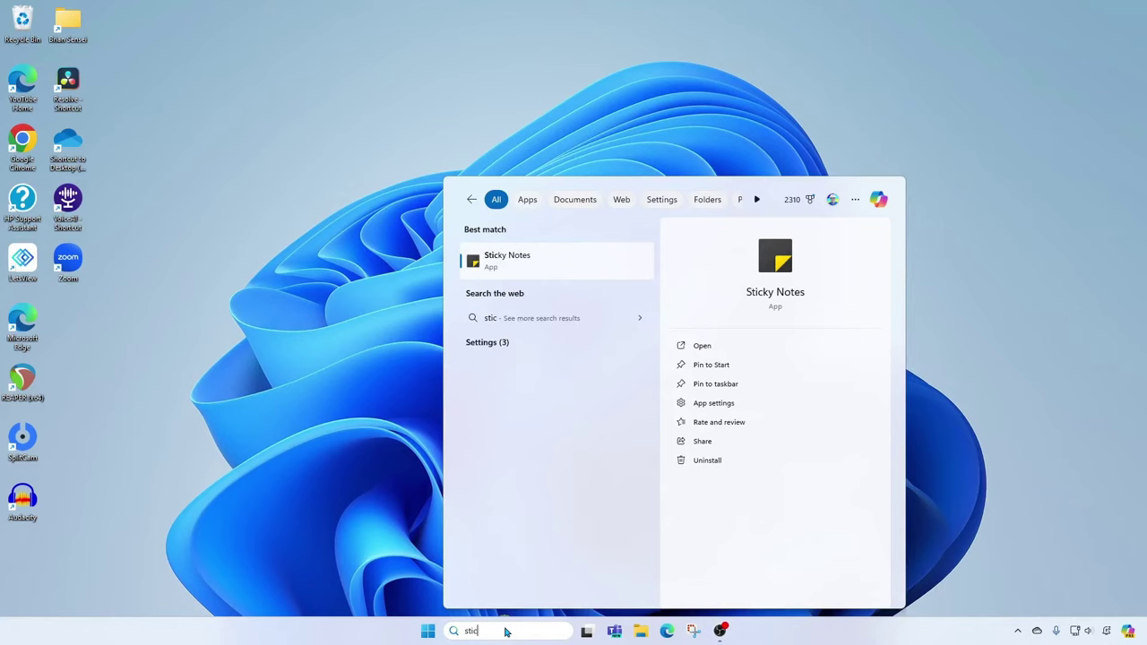
{"action": "type", "text": "ky"}
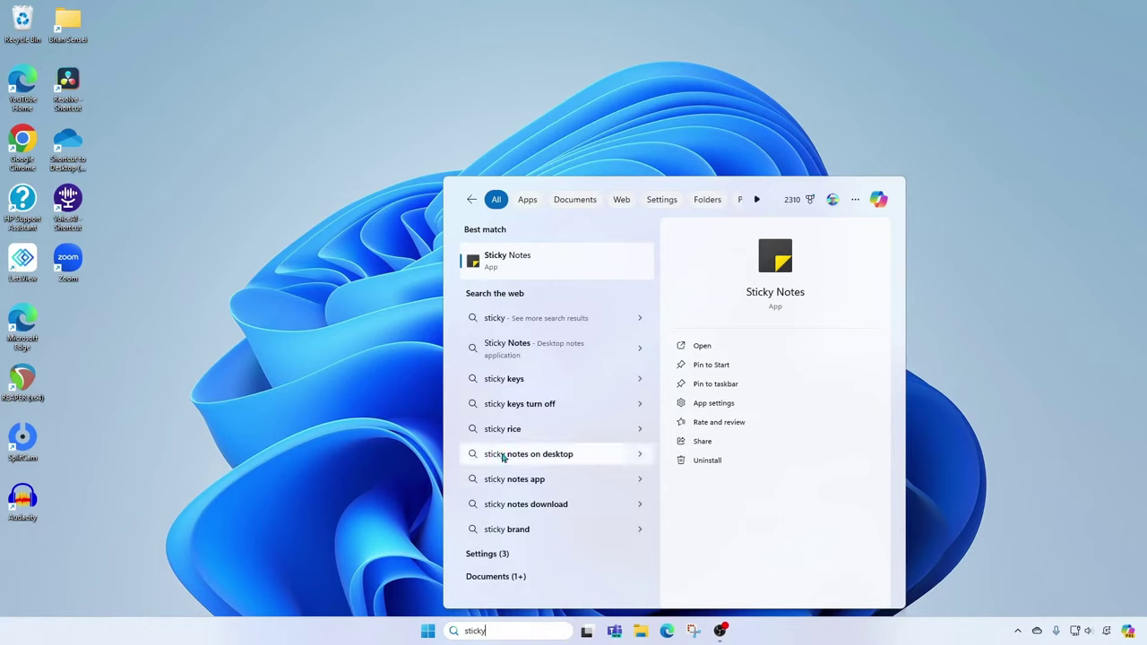
{"action": "left_click", "coordinate": [538, 261]}
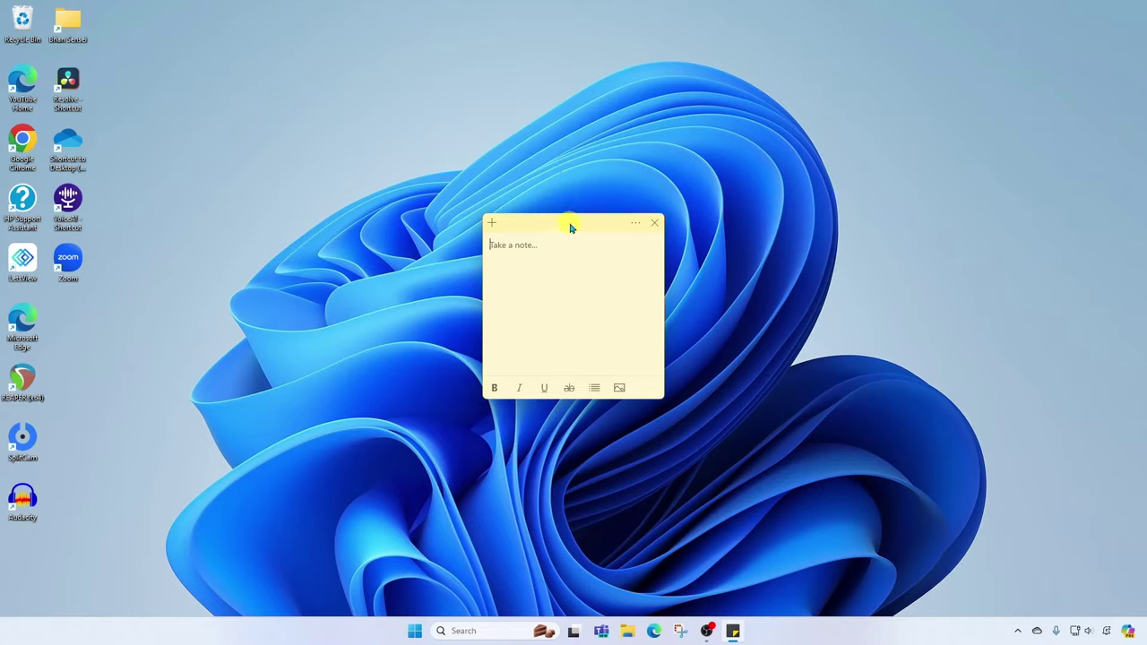
Move the note upper right; add three to-do items: social media promotion, thank-you emails, instructor recruitment.
{"action": "left_click_drag", "start_coordinate": [571, 228], "coordinate": [963, 102]}
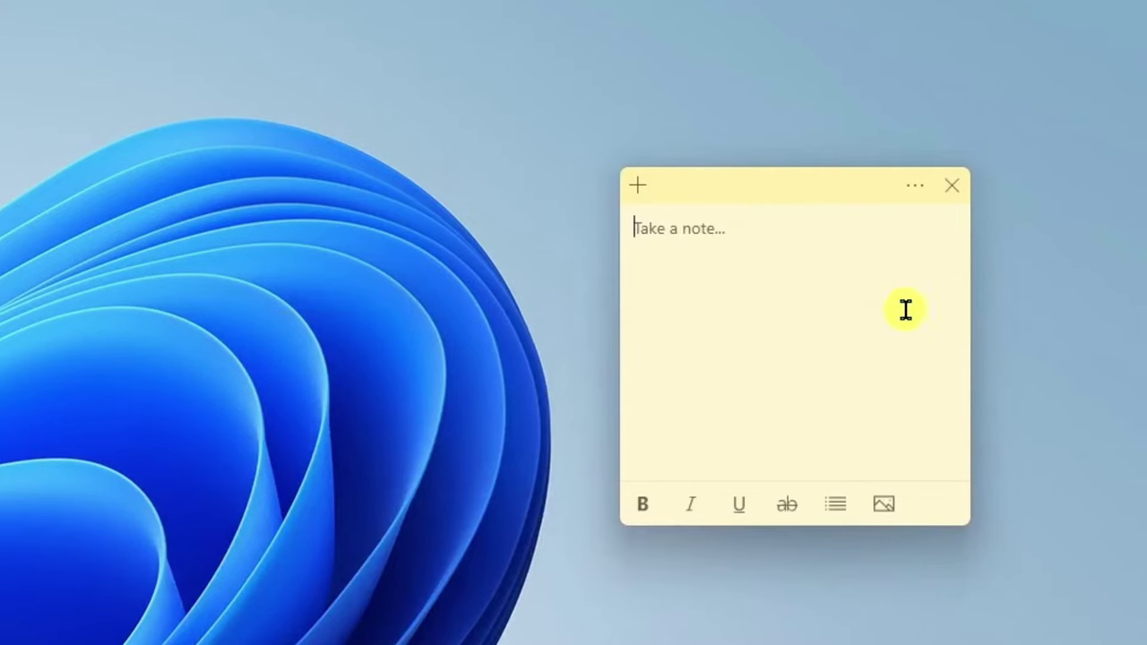
{"action": "type", "text": "1. Promote the school of rock on social media"}
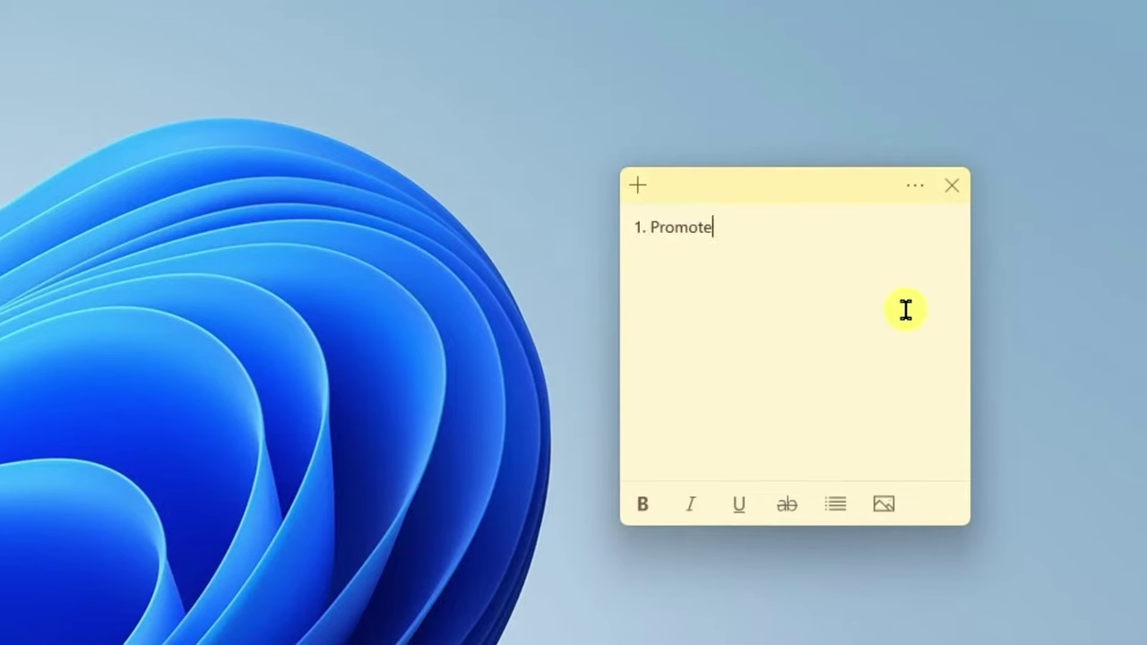
{"action": "key", "text": "Return"}
{"action": "type", "text": "2. Send a thank you email to existing students"}
{"action": "key", "text": "Return"}
{"action": "type", "text": "3. Recruit Chrissie Hynde to be an instructor at Brian Sensei's School of Rock"}
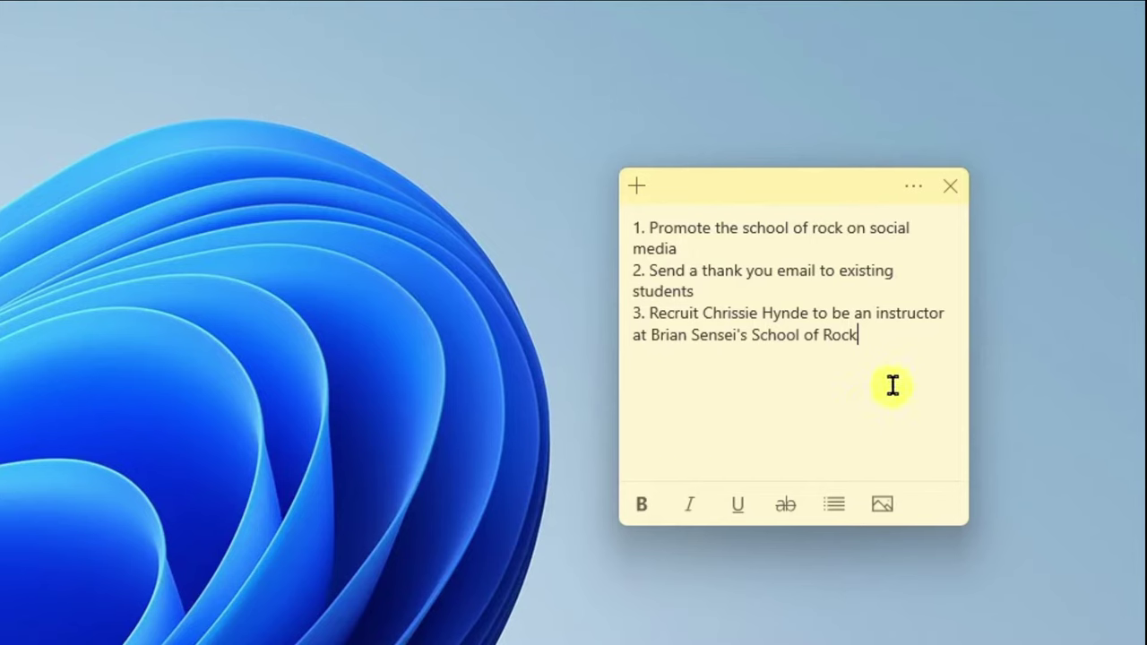
Select the whole three-item to-do list and make it bold.
{"action": "left_click_drag", "start_coordinate": [873, 335], "coordinate": [628, 215]}
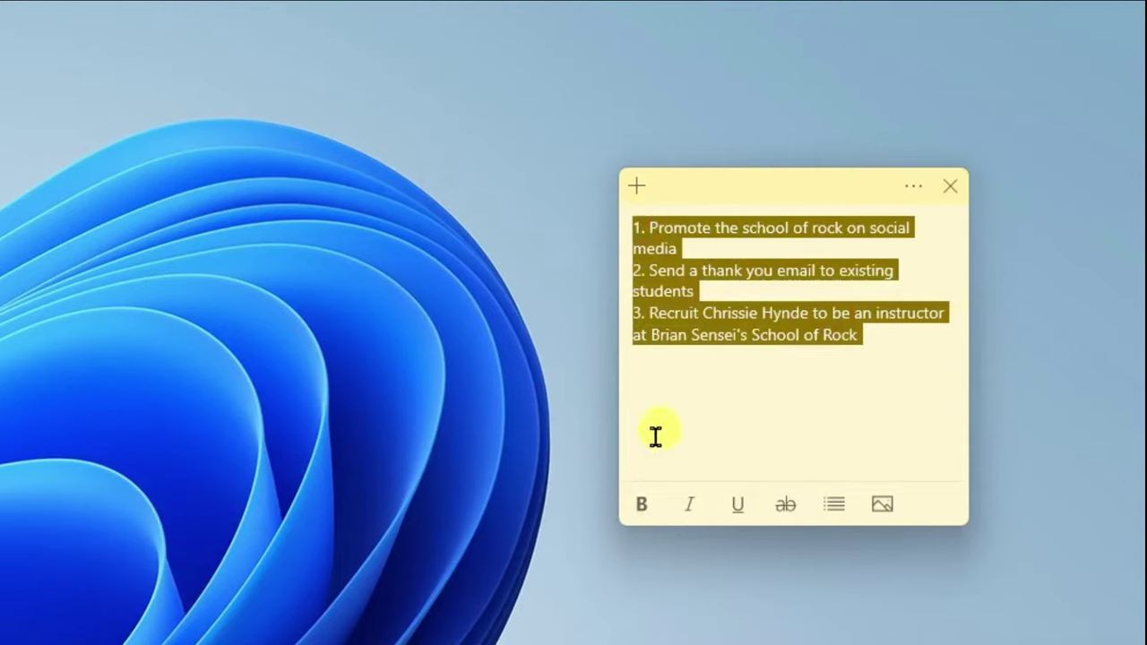
{"action": "left_click", "coordinate": [642, 505]}
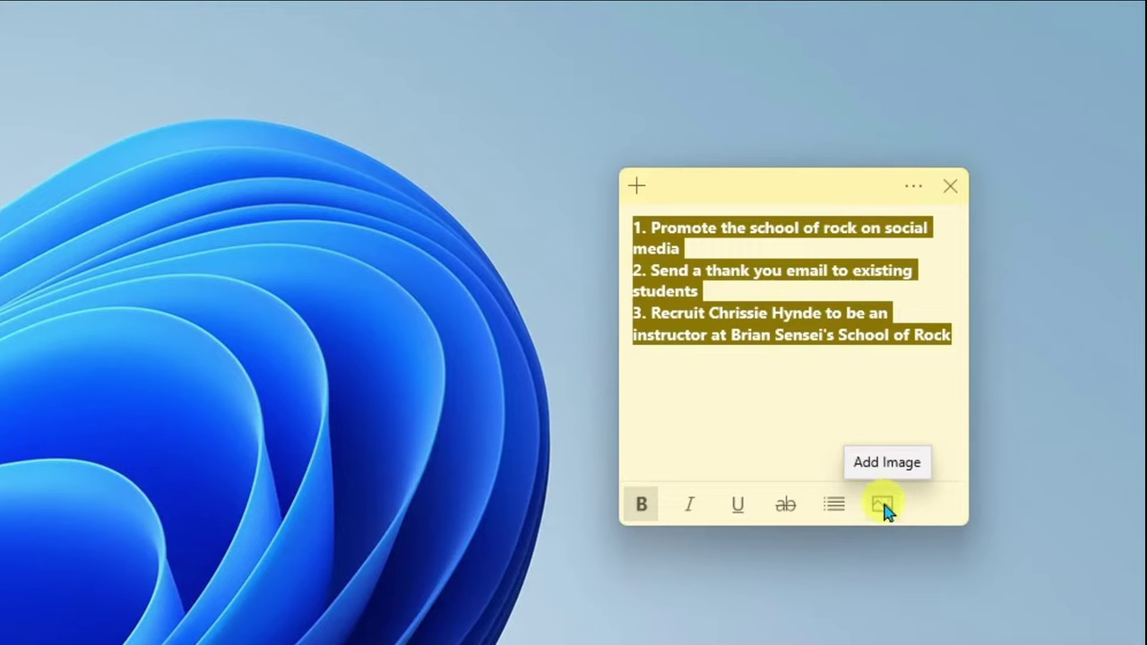
{"action": "left_click", "coordinate": [815, 394]}
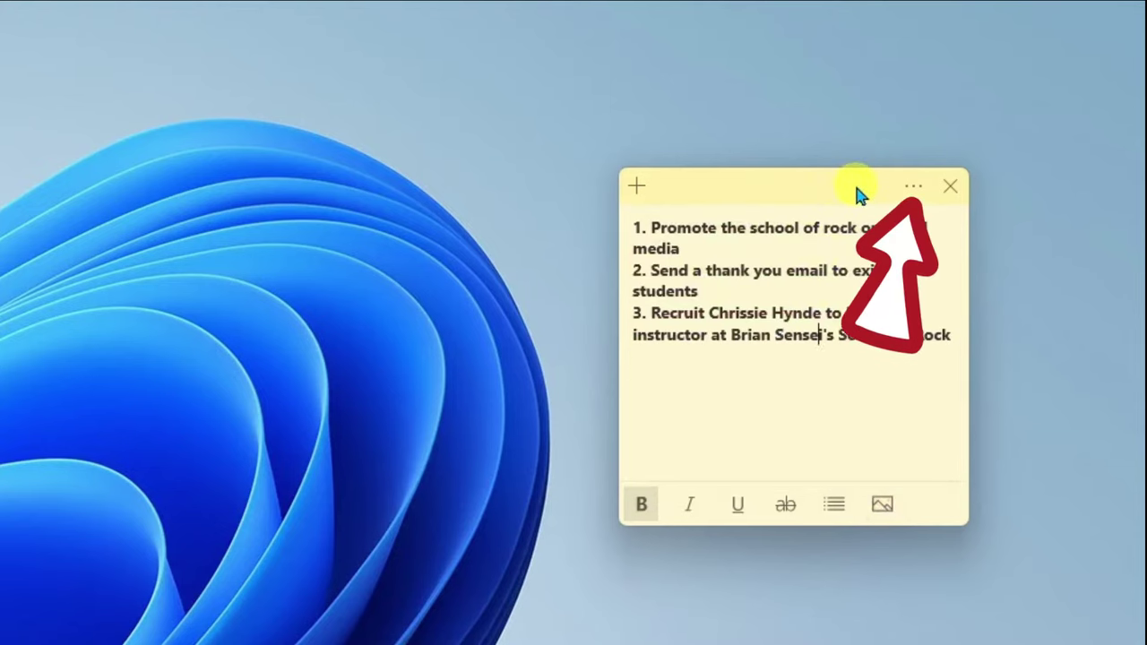
Change the to-do note's colour from yellow to green using its options menu.
{"action": "left_click", "coordinate": [914, 189]}
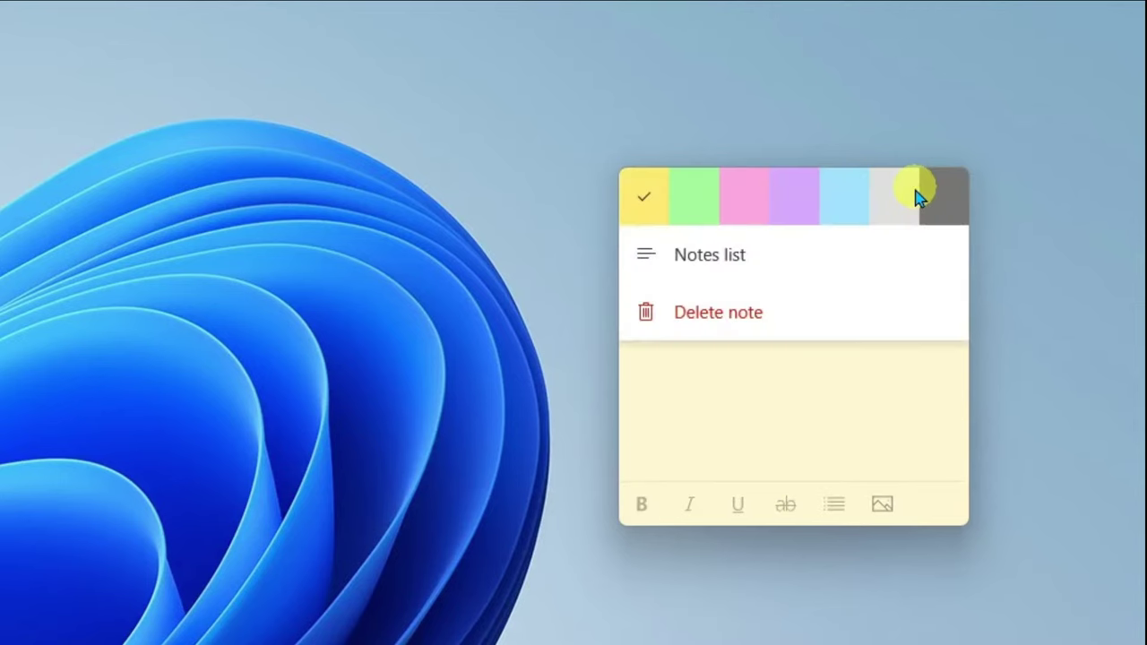
{"action": "left_click", "coordinate": [699, 197]}
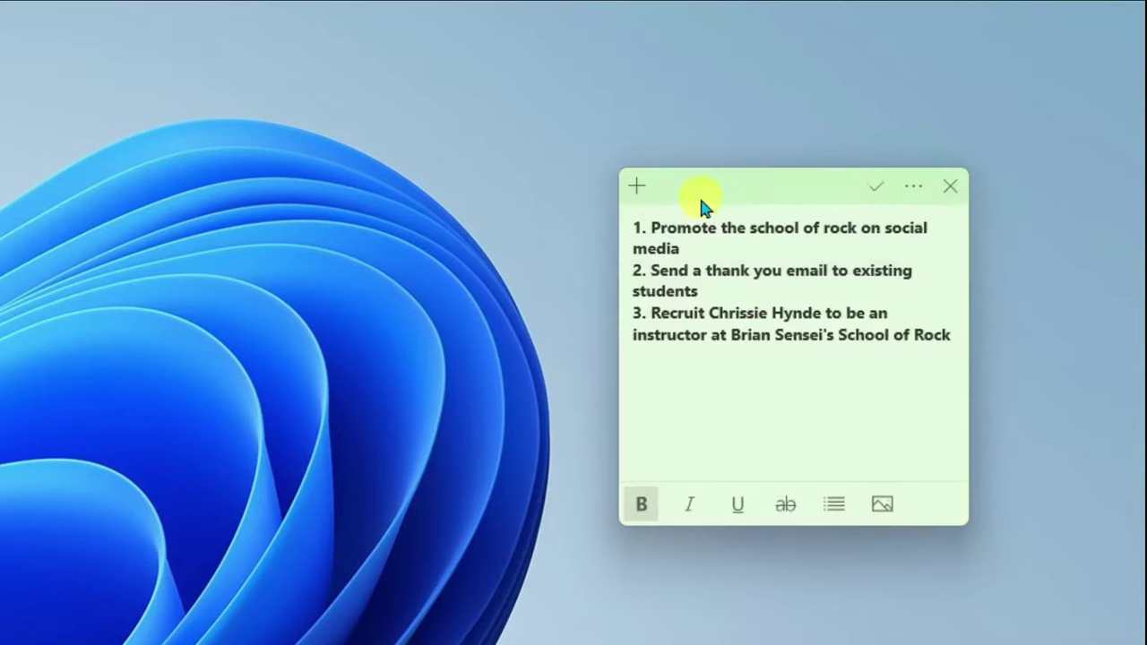
{"action": "left_click", "coordinate": [914, 185]}
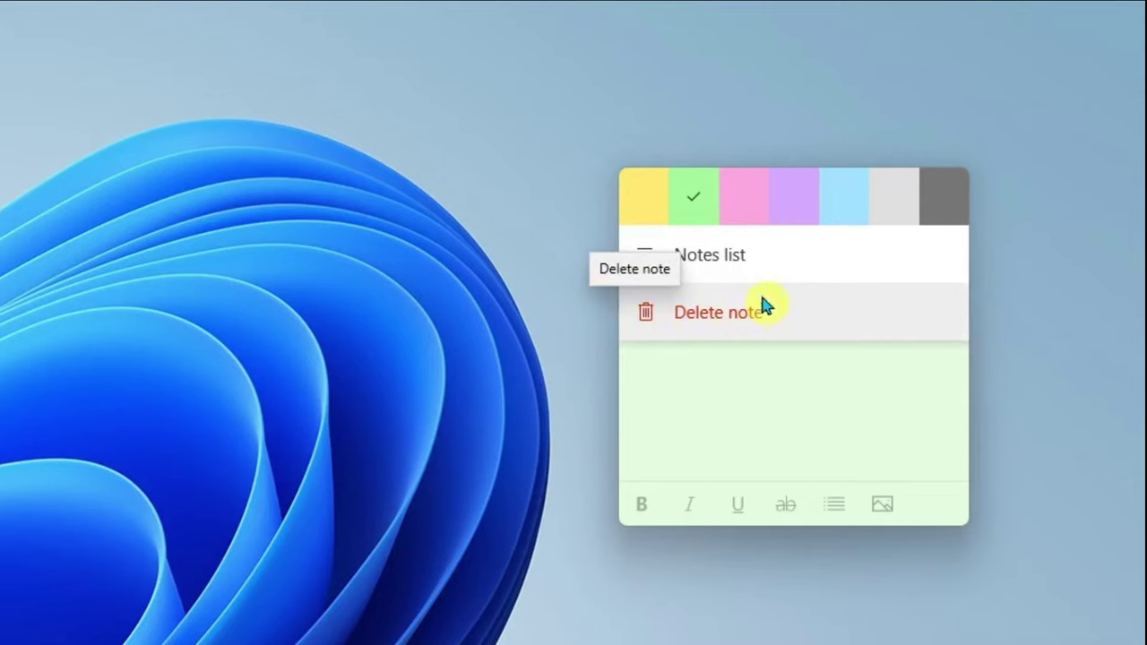
{"action": "left_click", "coordinate": [778, 385]}
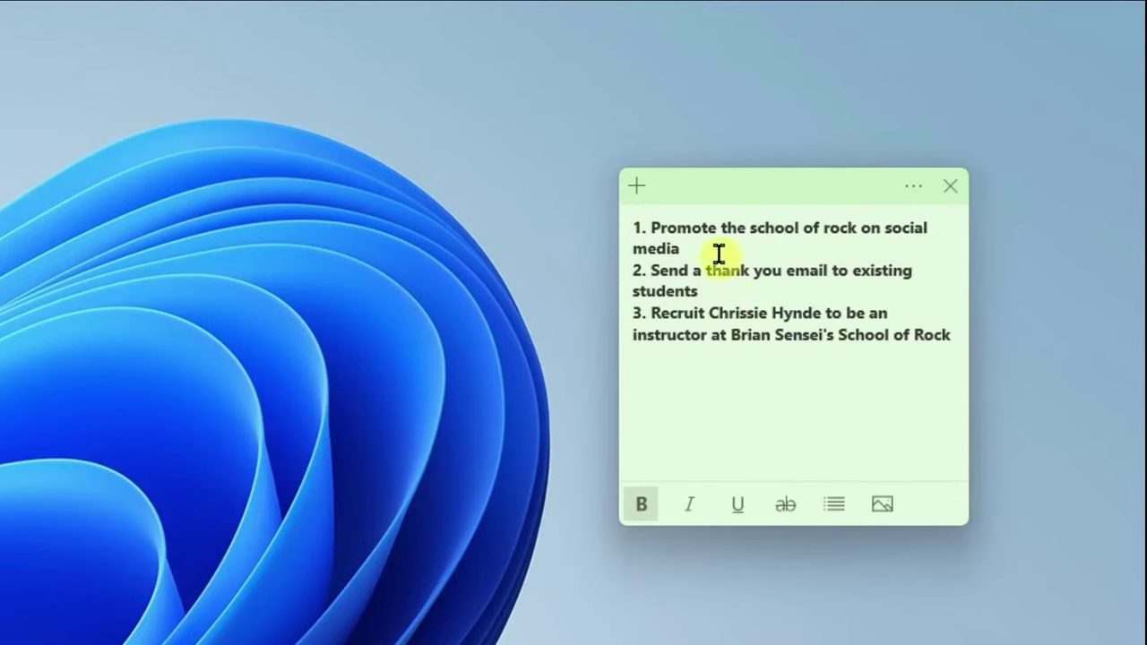
Add a second empty note and place it directly beneath the bold to-do note.
{"action": "left_click", "coordinate": [638, 188]}
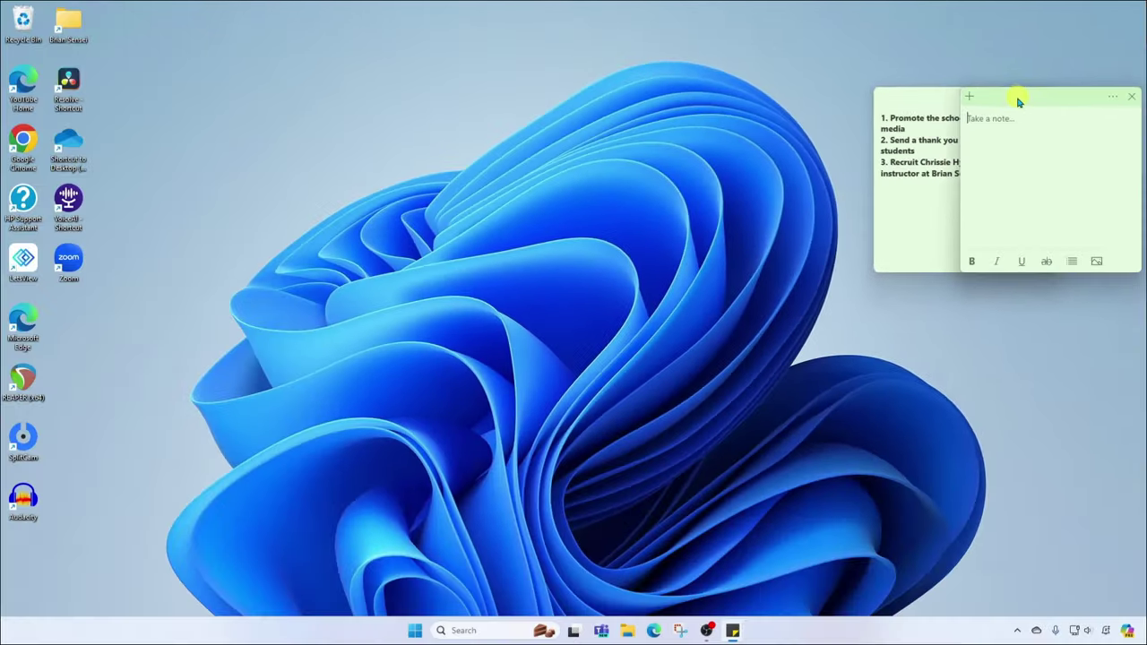
{"action": "left_click_drag", "start_coordinate": [1019, 98], "coordinate": [936, 289]}
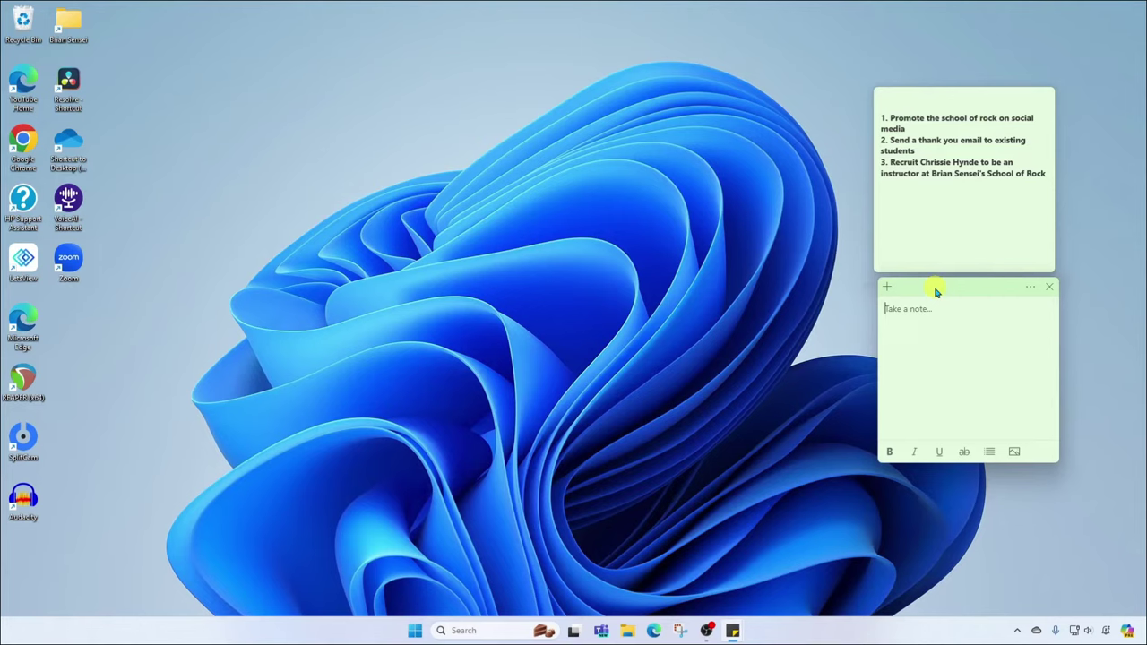
{"action": "left_click", "coordinate": [942, 226]}
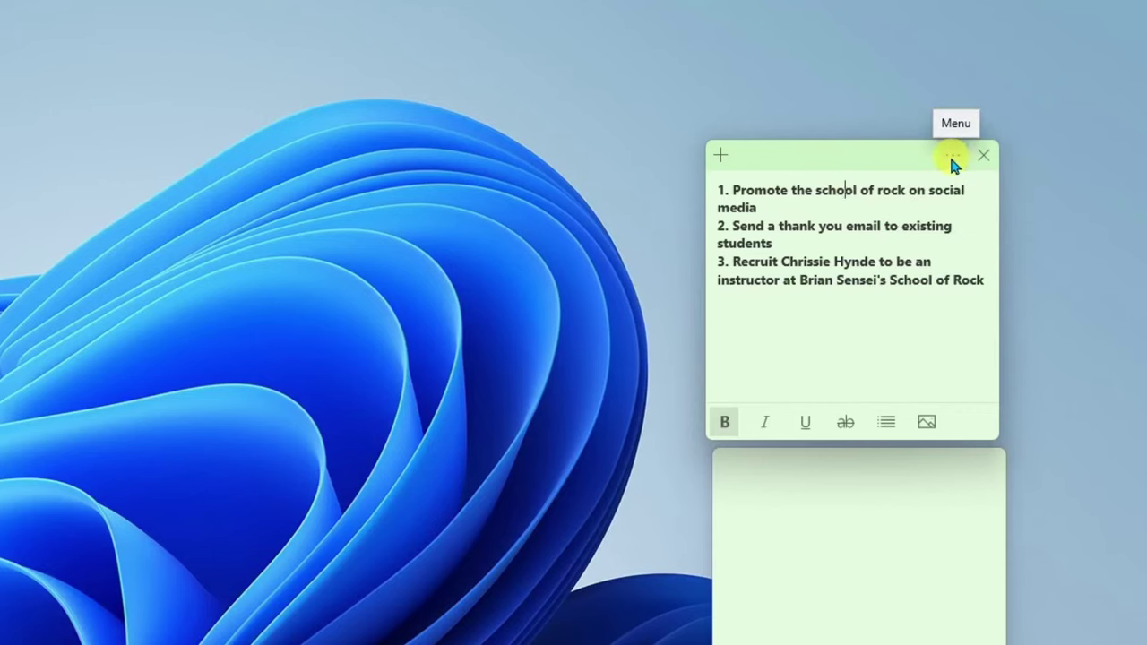
{"action": "left_click", "coordinate": [952, 158]}
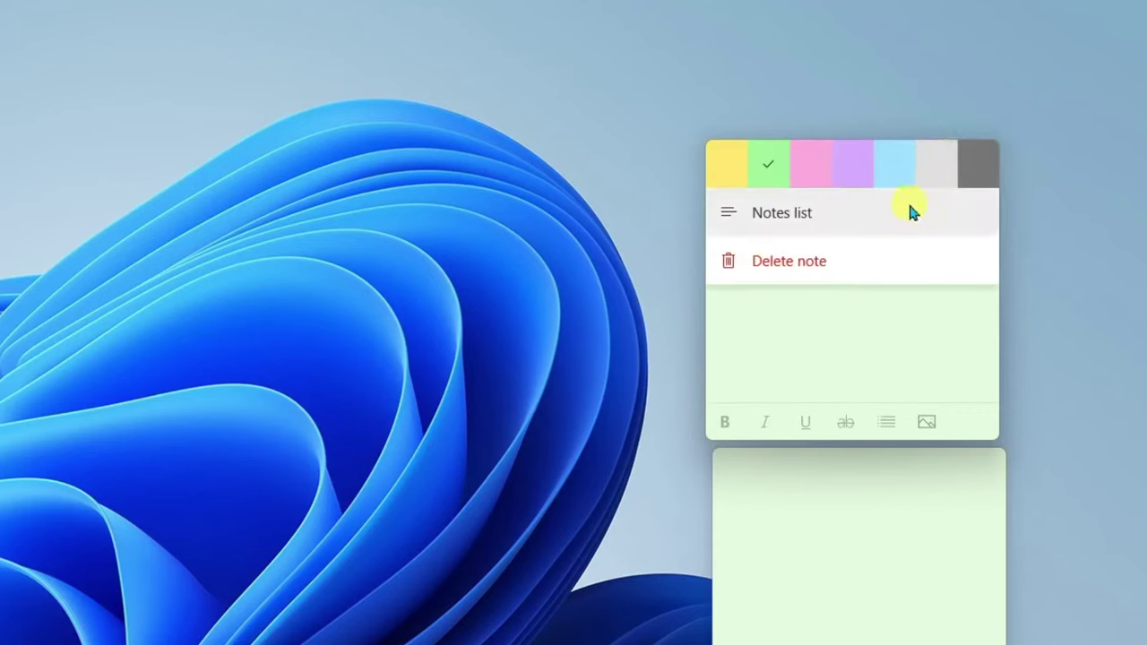
Open the notes list showing both notes and focus its Search box.
{"action": "left_click", "coordinate": [825, 217]}
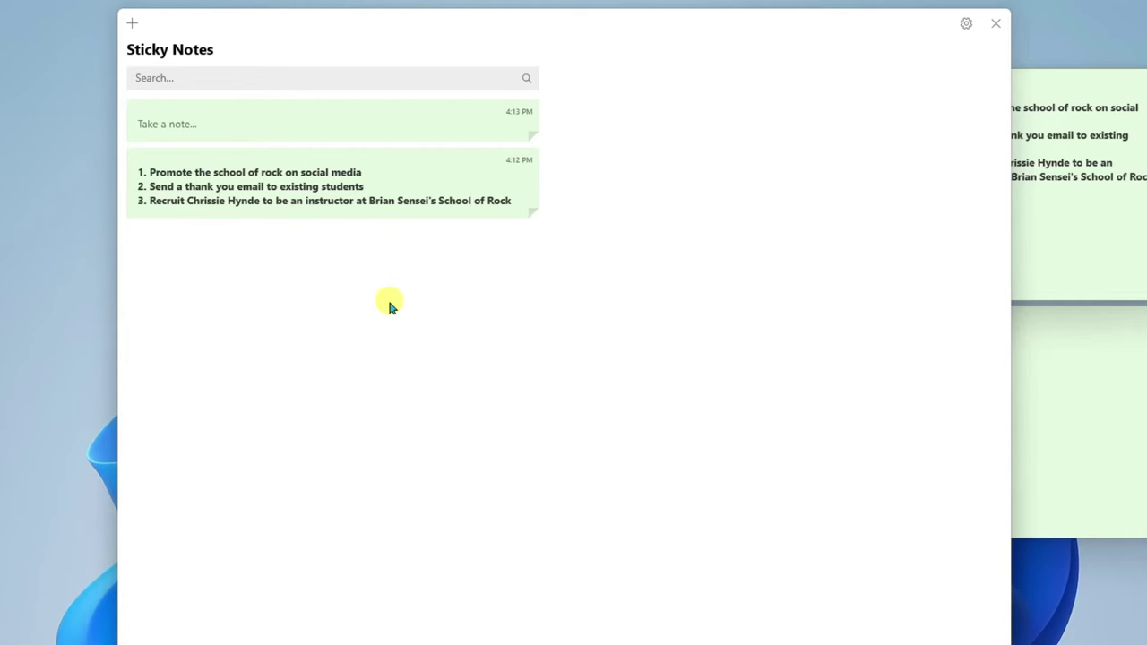
{"action": "left_click", "coordinate": [236, 76]}
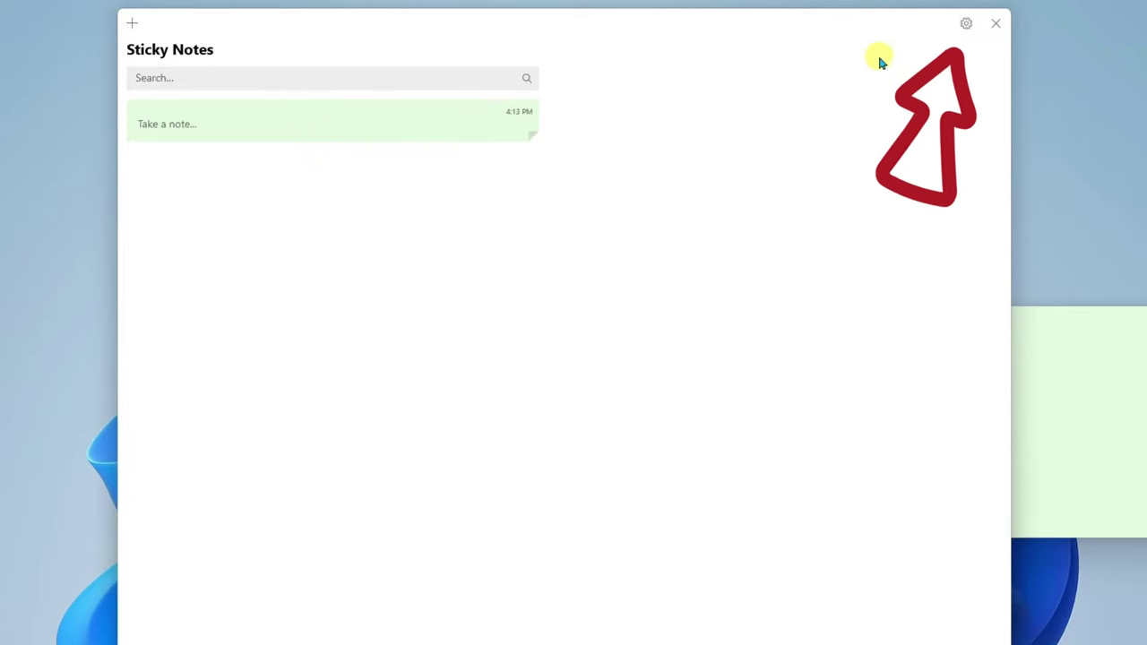
Sign in with the Microsoft account and confirm in Settings that notes are synced.
{"action": "left_click", "coordinate": [966, 27]}
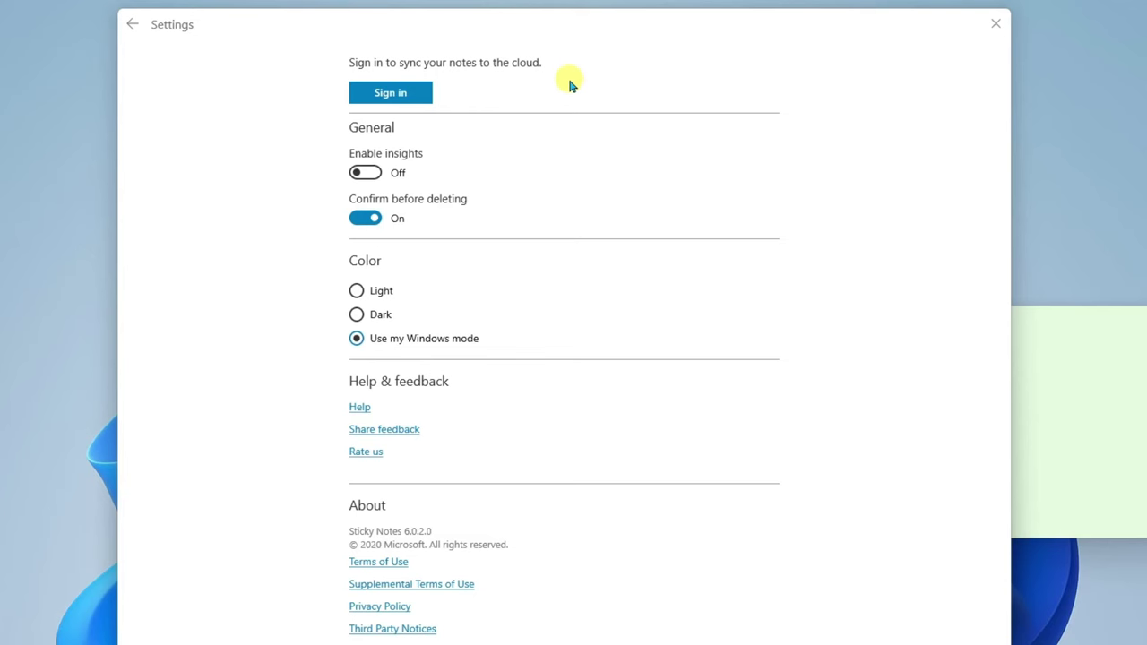
{"action": "left_click", "coordinate": [420, 95]}
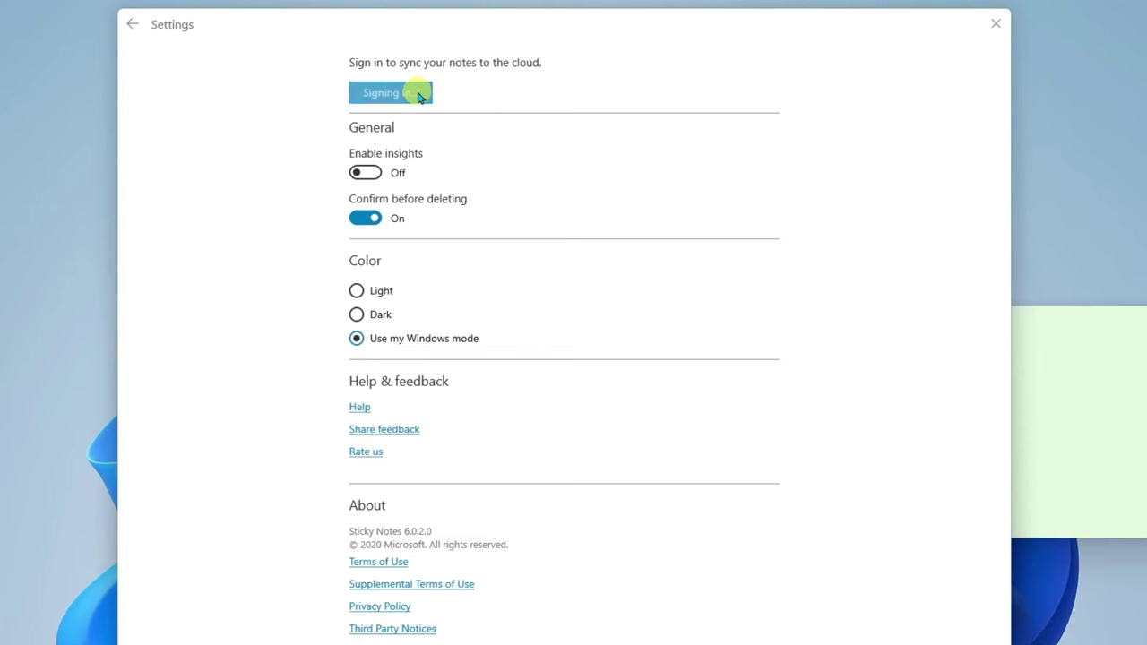
{"action": "left_click", "coordinate": [281, 225]}
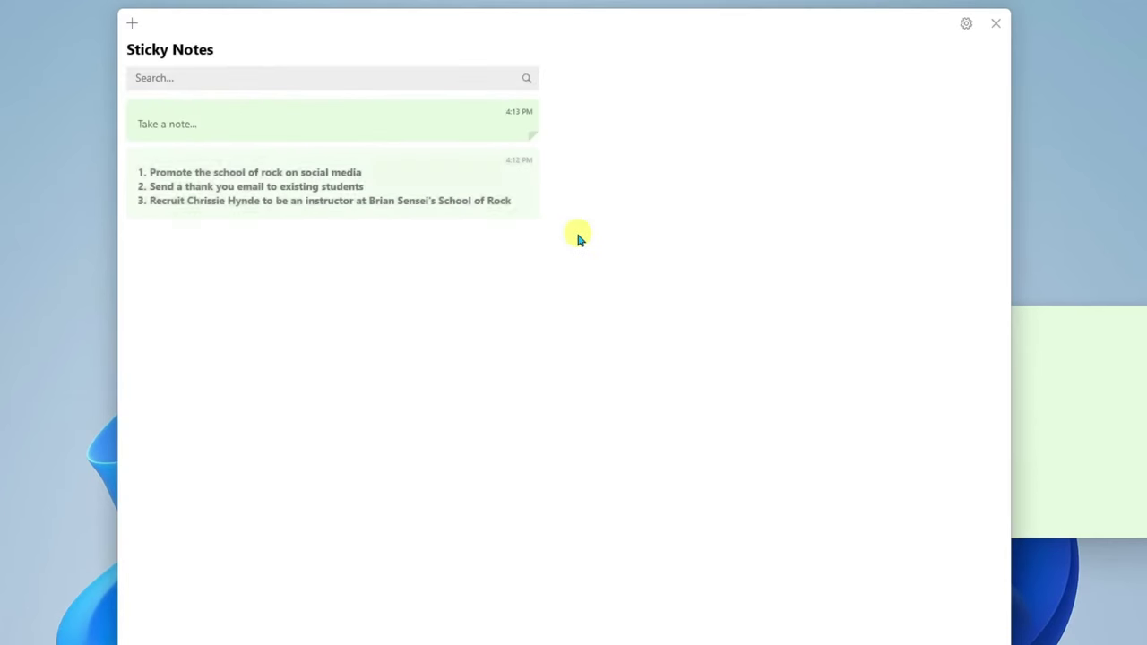
{"action": "left_click", "coordinate": [966, 24]}
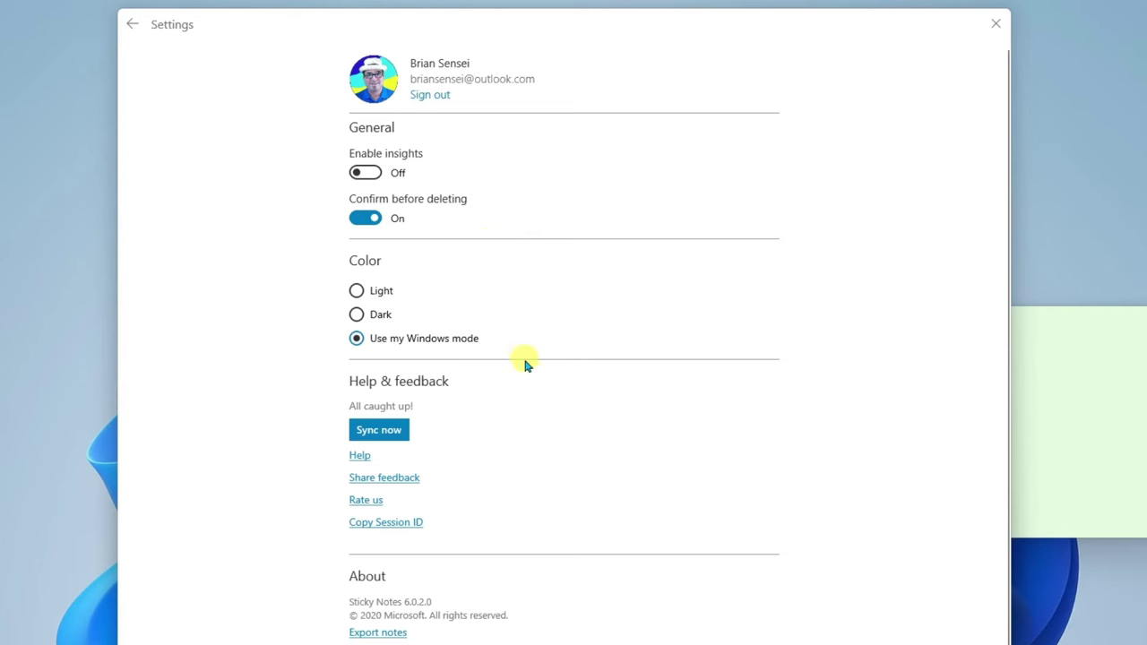
Leave Settings and return to the notes list showing both notes.
{"action": "left_click", "coordinate": [133, 24]}
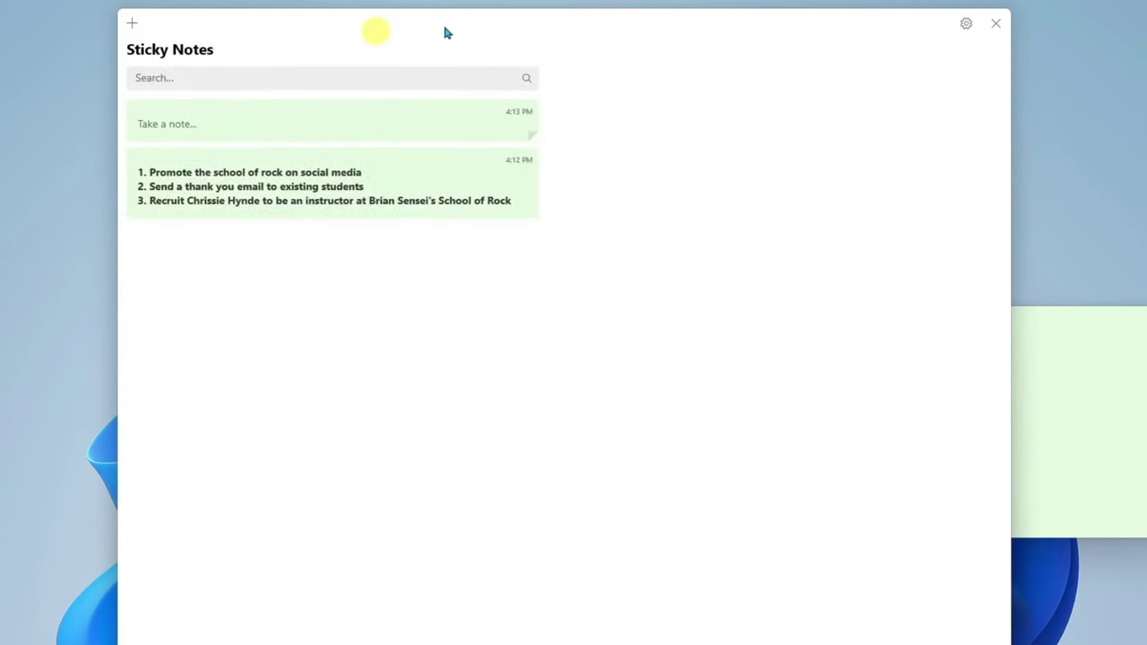